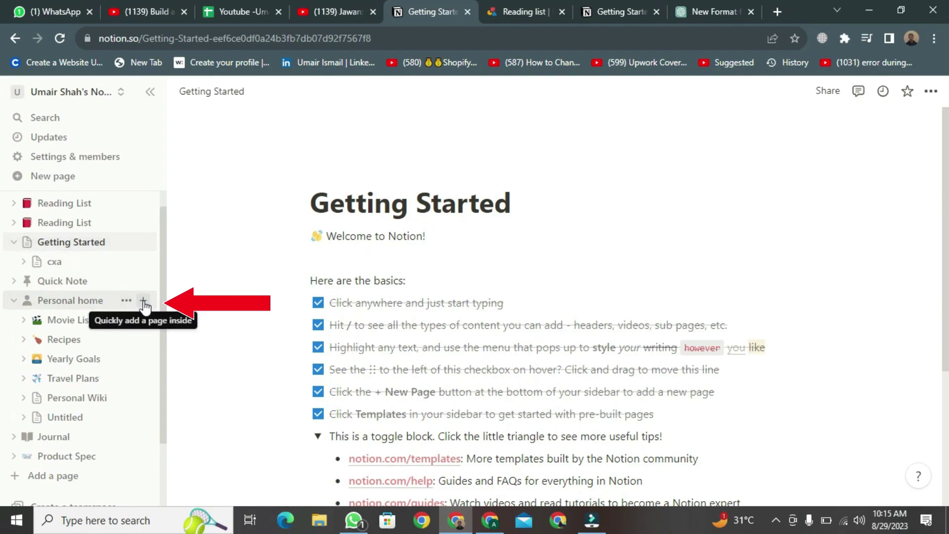
Step: Create an empty sub-page 'Personal Wiki' under Personal home and open it as a full page
click(143, 300)
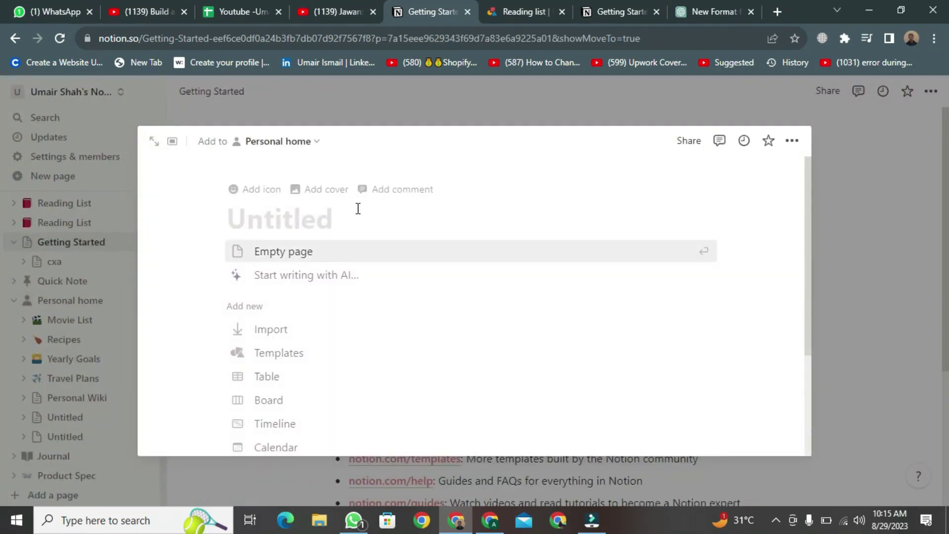
text(PE)
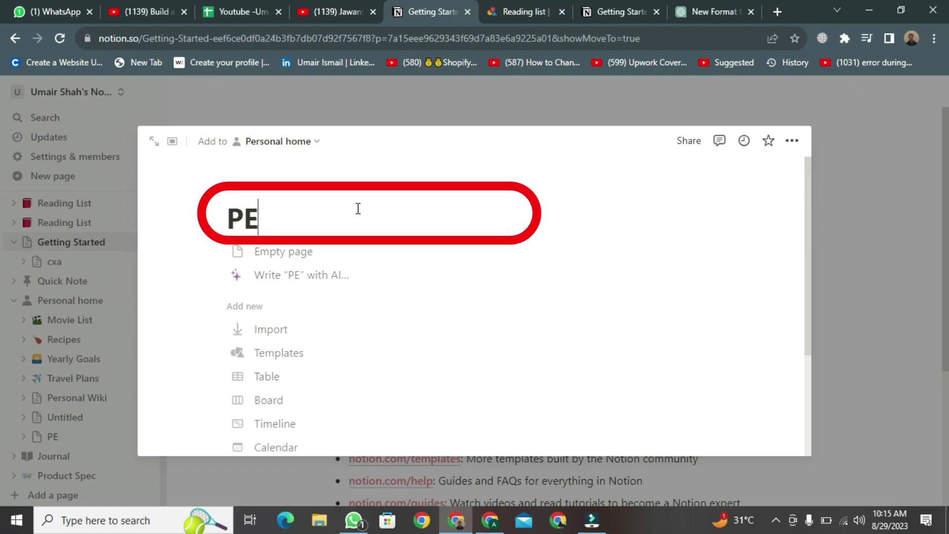
key(BackSpace)
text(ersonal )
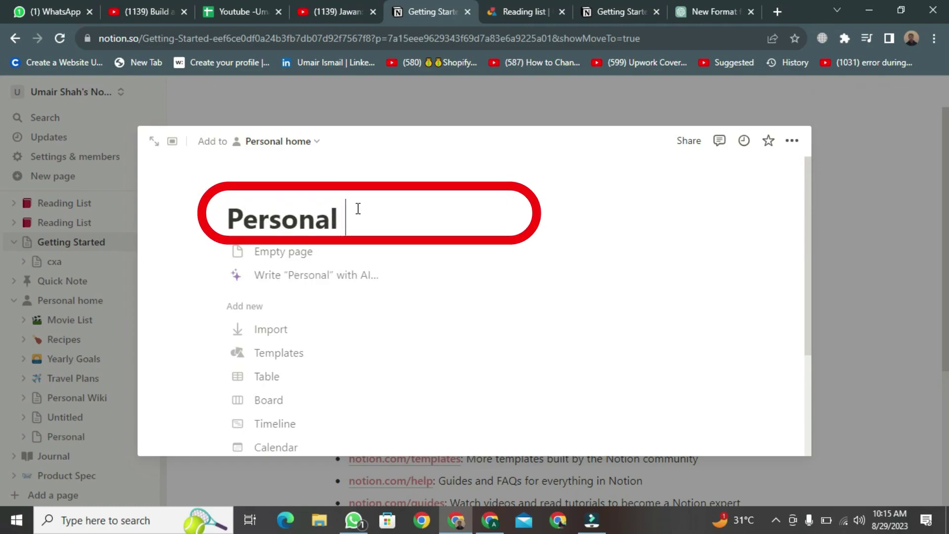
text(Wiki)
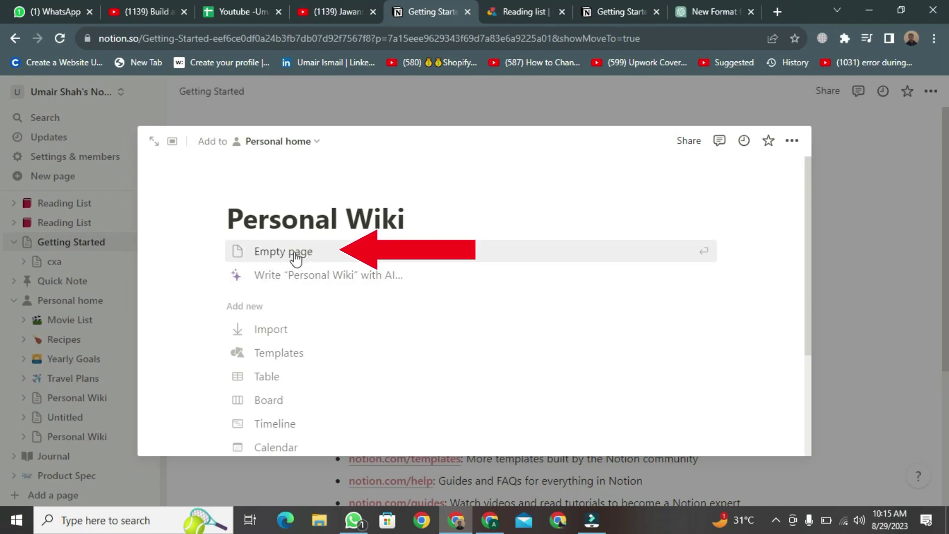
click(344, 252)
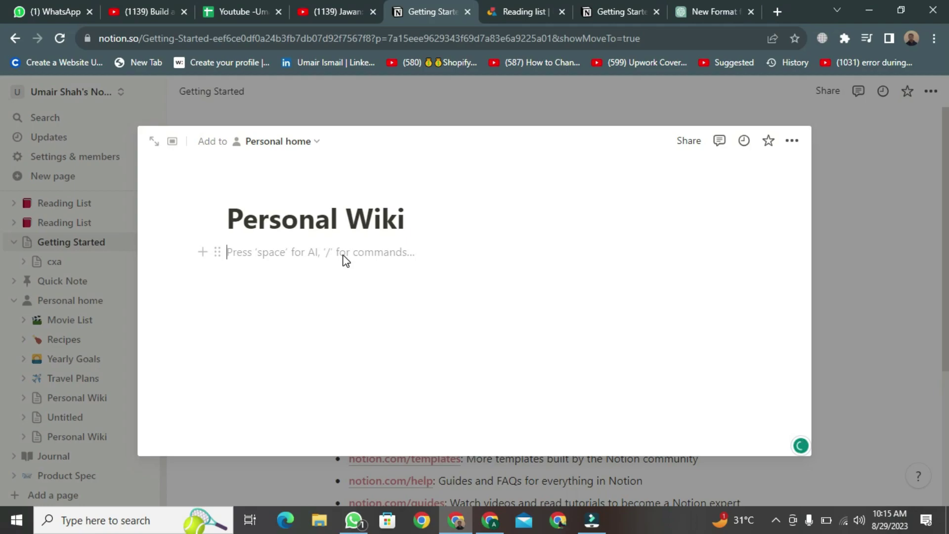
click(155, 145)
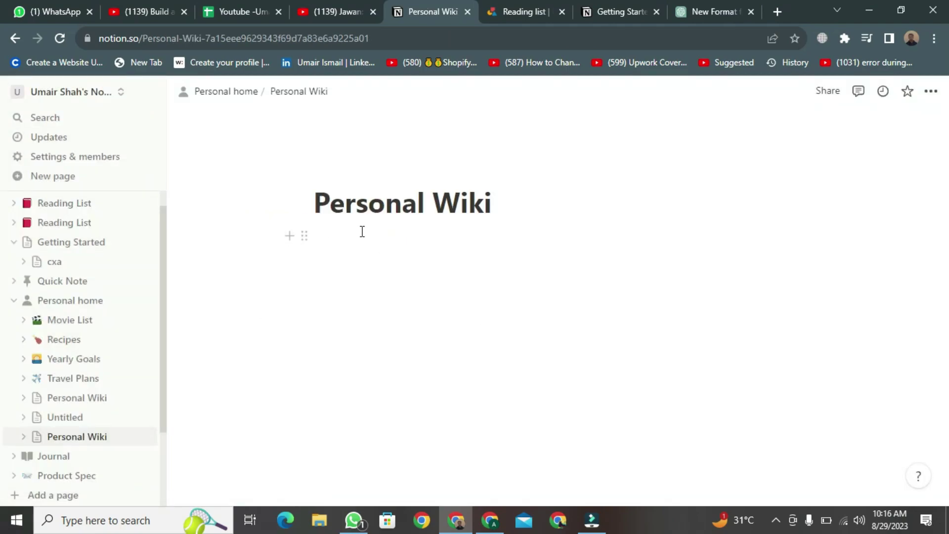
Step: Add a Heading 1 block titled 'Note' and start a new heading block below it
click(290, 239)
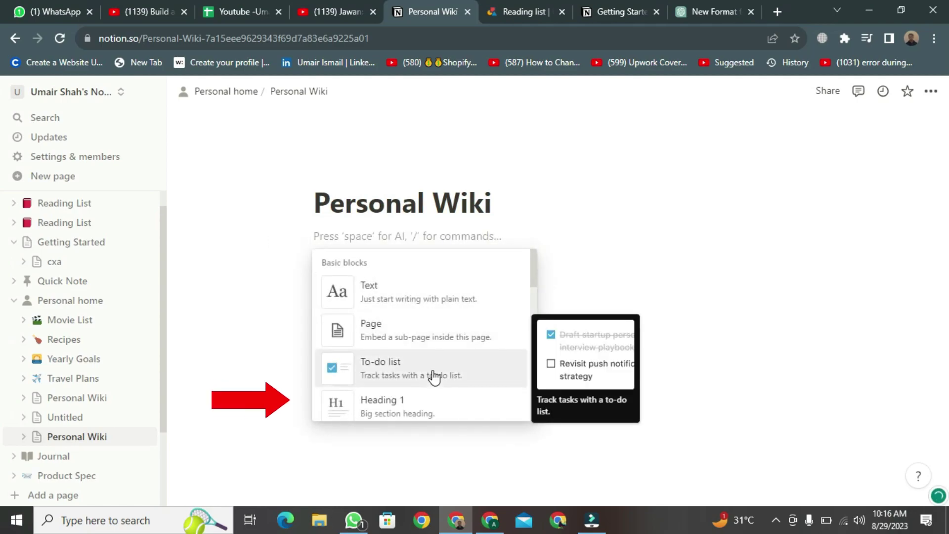
click(416, 406)
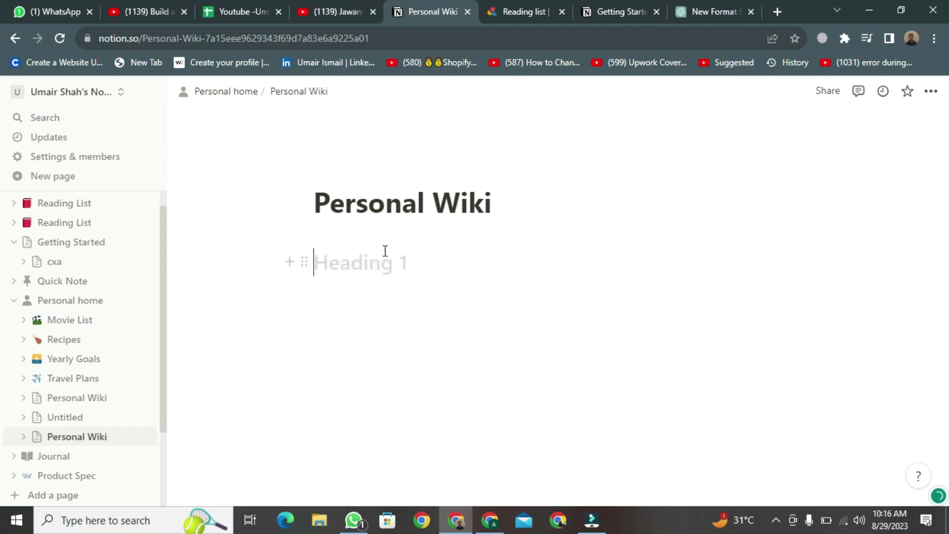
text(NOte)
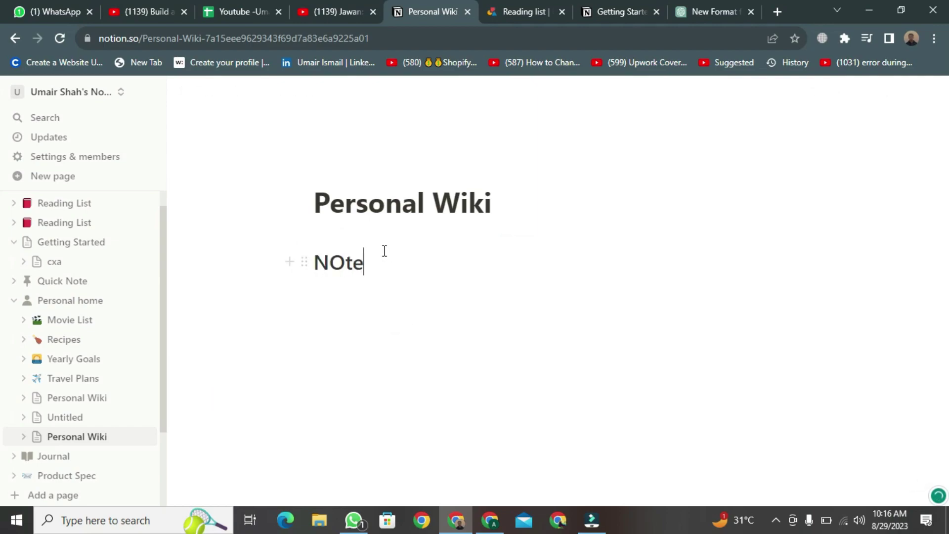
key(Return)
click(286, 289)
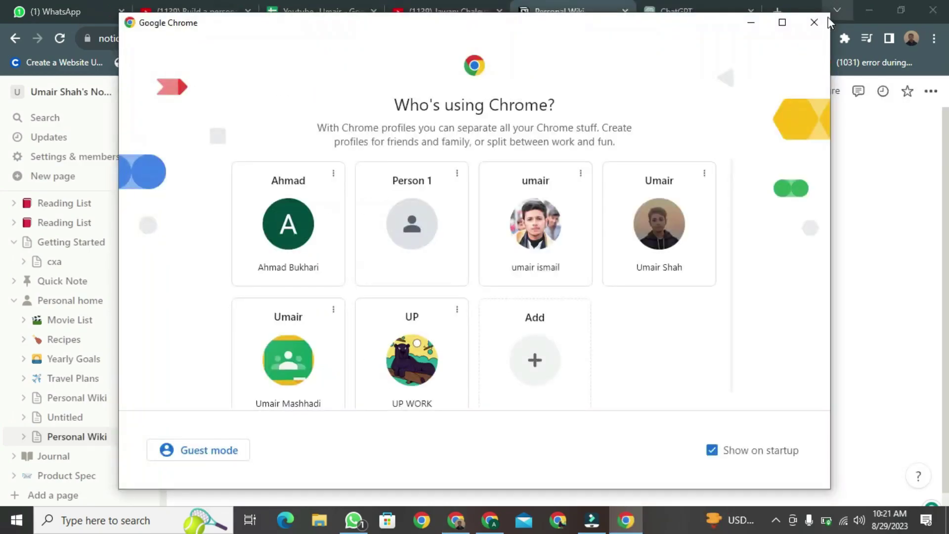
click(817, 28)
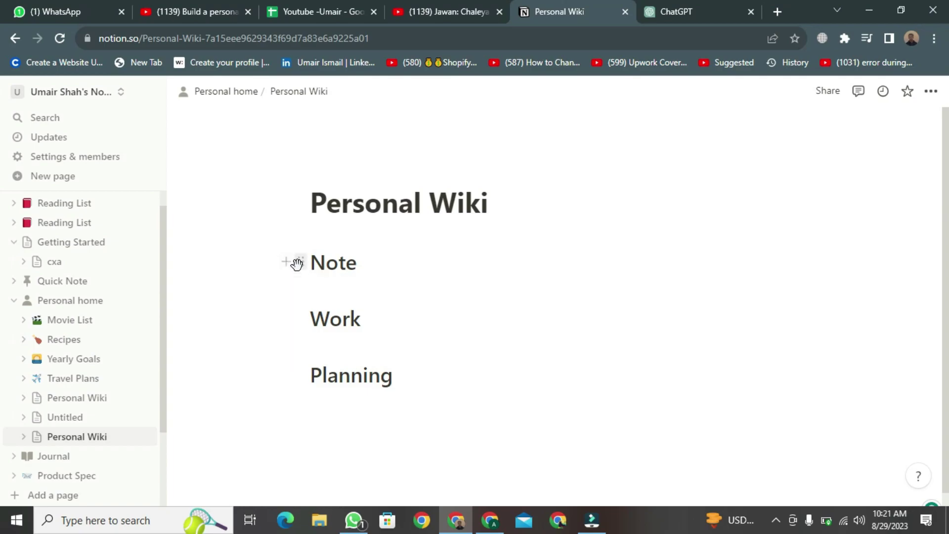
Step: Arrange Work and Planning beside Note as three columns, and list Thoughts, Blog Post, Tasks under Note
drag(301, 320, 808, 248)
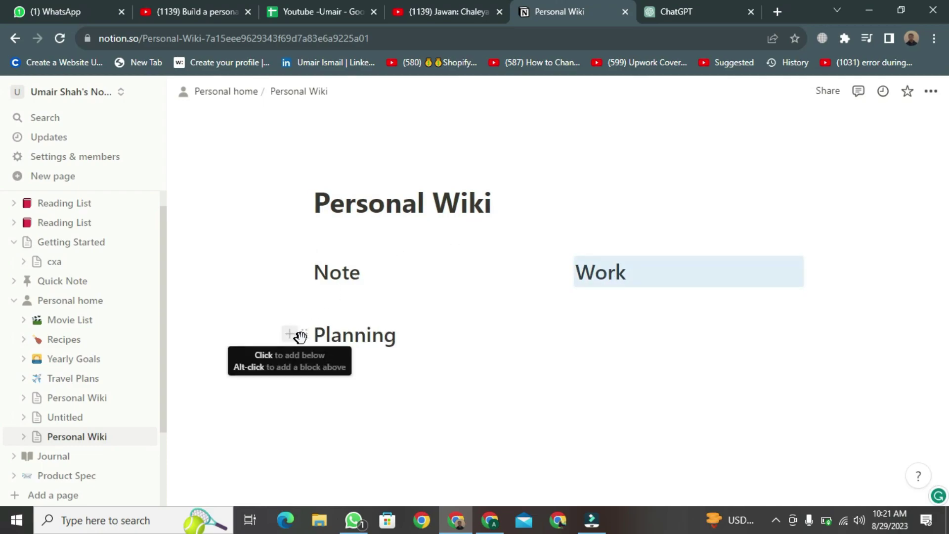
drag(302, 337, 814, 253)
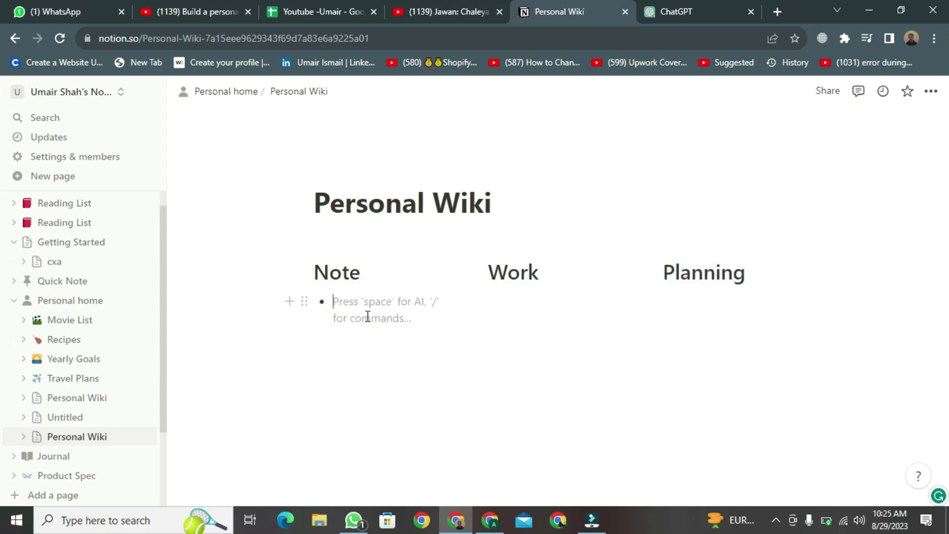
text(TH)
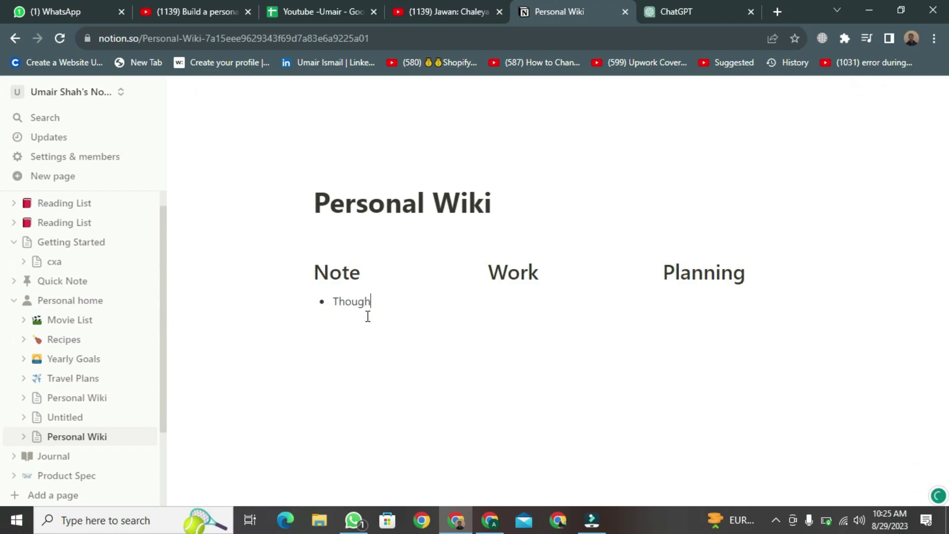
text(ts Blog Post Tasks)
Step: List Client and Untitled Project under Work; product launch tracker, Budget Planning, Employee Benefits under Planning
click(568, 339)
text(- )
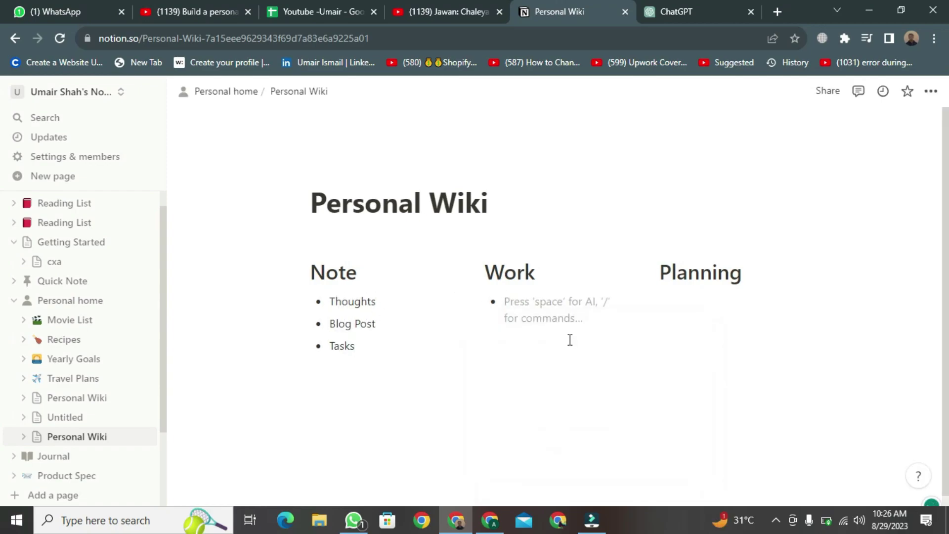
text(Client Unititled Project)
click(749, 400)
text(- product launcher tracker)
key(Return)
text(Budget Planning)
key(Return)
text(Employee Benefits)
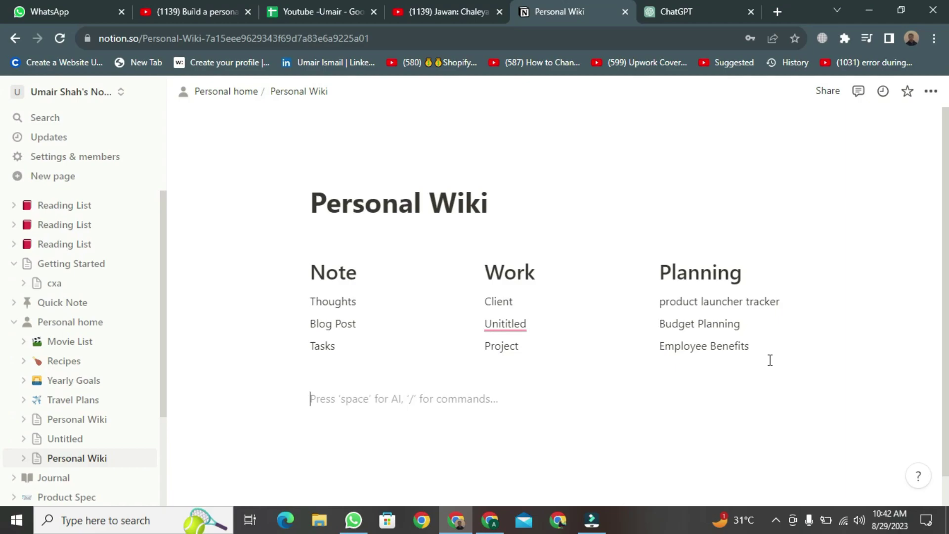
Step: Select all list items in the three columns and convert them into pages via Turn into > Page
drag(769, 359, 319, 304)
click(302, 305)
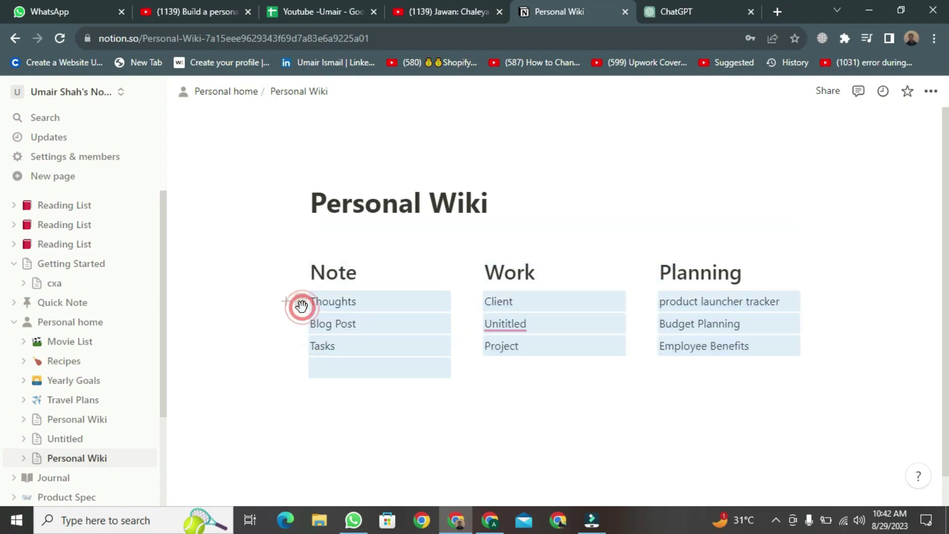
mouse_move(261, 286)
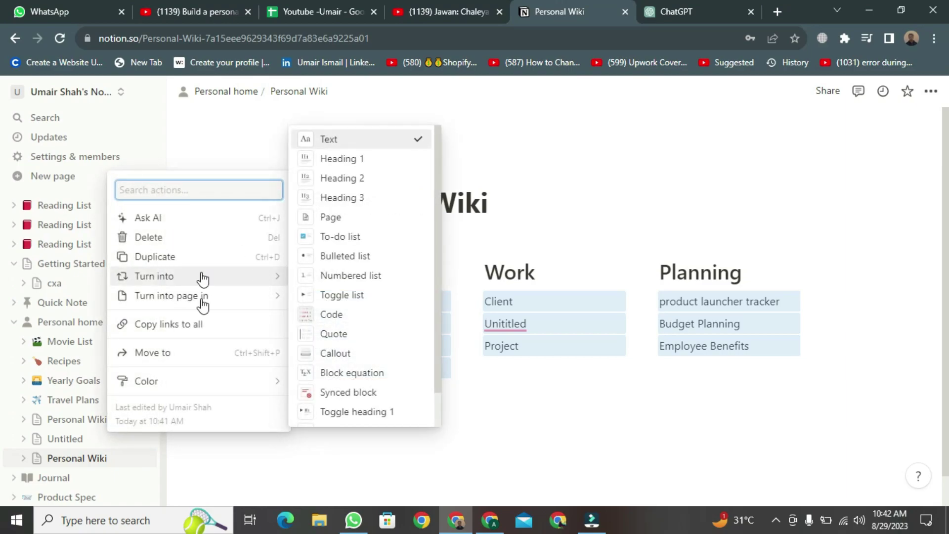
mouse_move(220, 277)
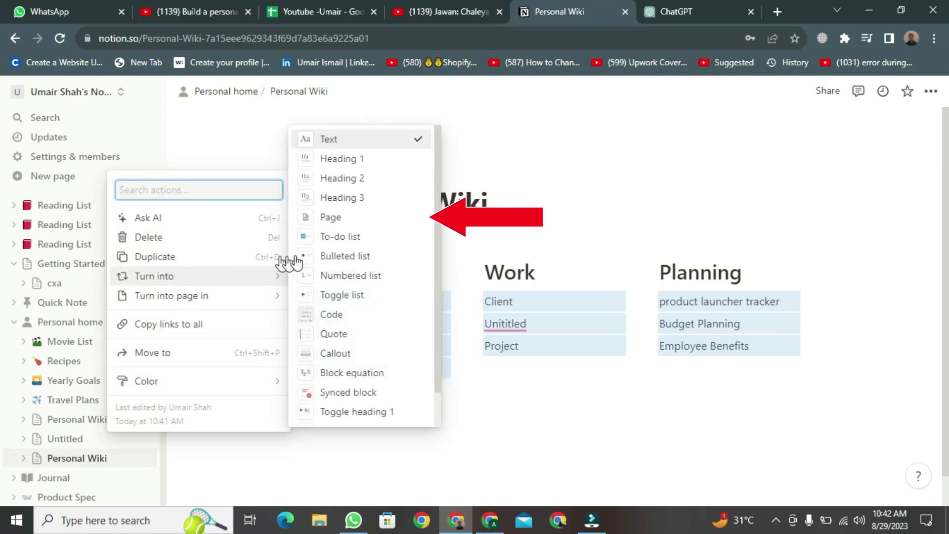
click(322, 213)
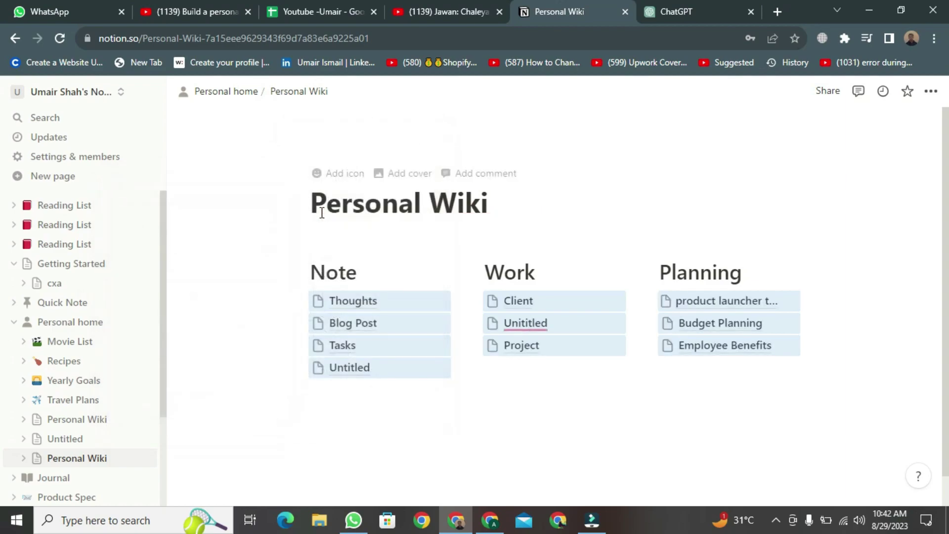
click(526, 396)
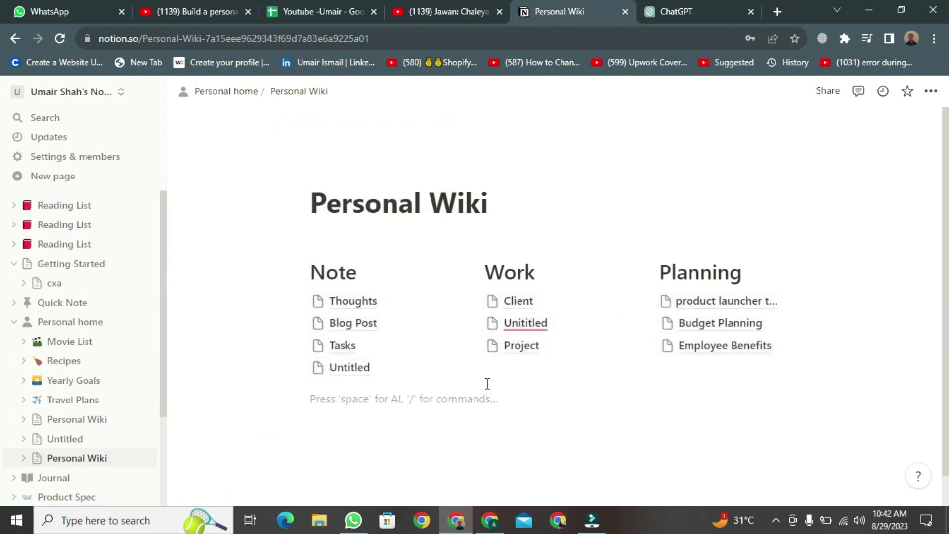
Step: Open the Tasks sub-page and bring up its template gallery
click(344, 347)
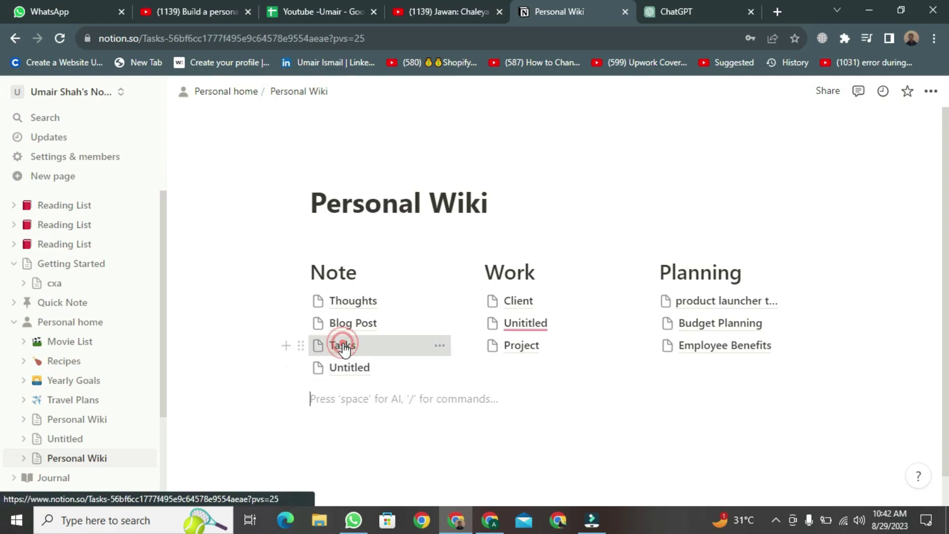
click(344, 346)
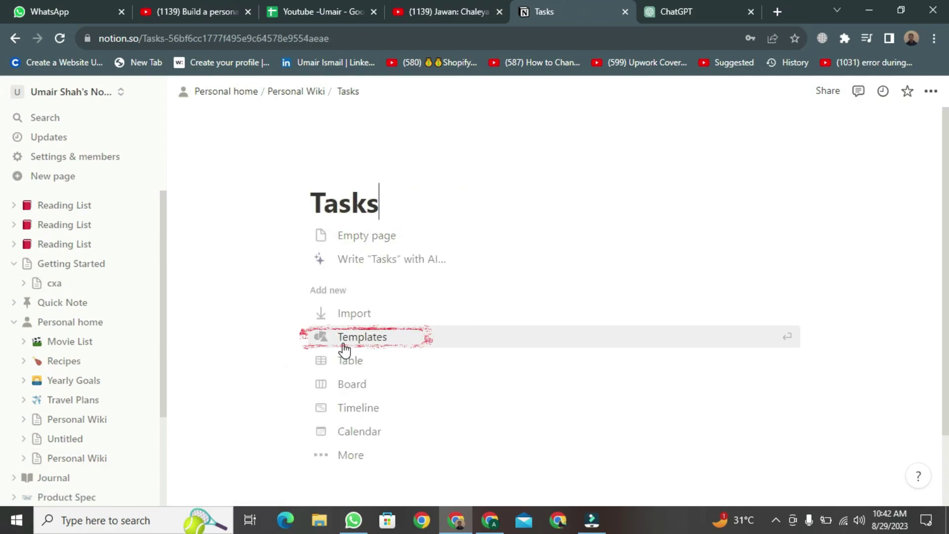
click(412, 338)
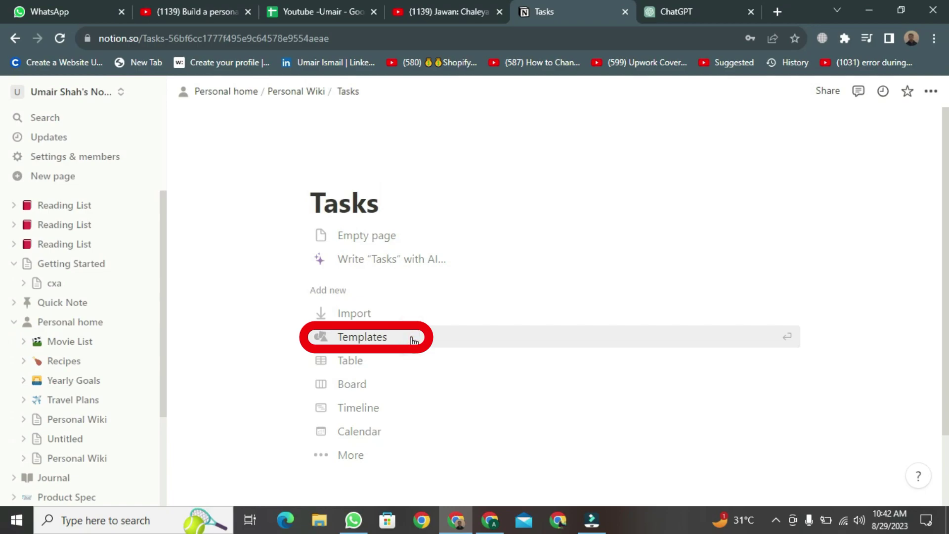
click(412, 339)
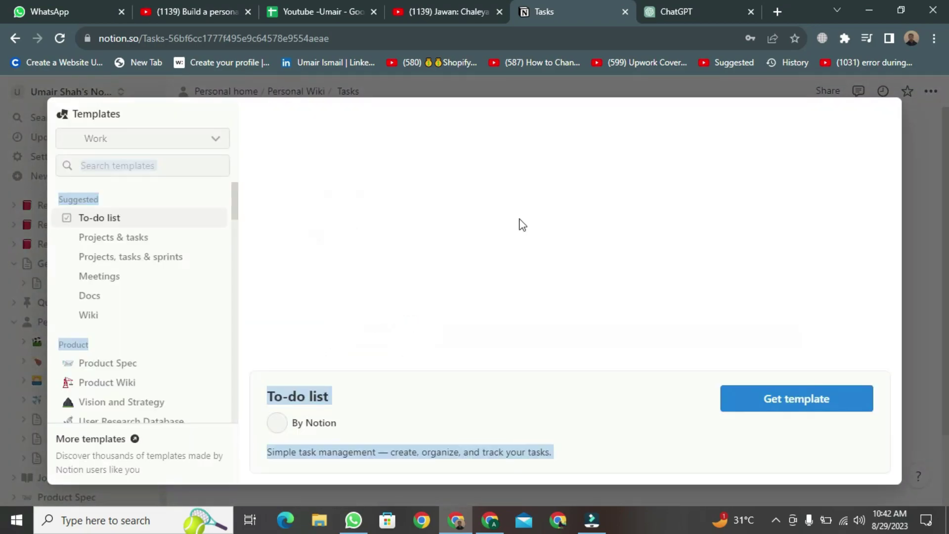
click(396, 338)
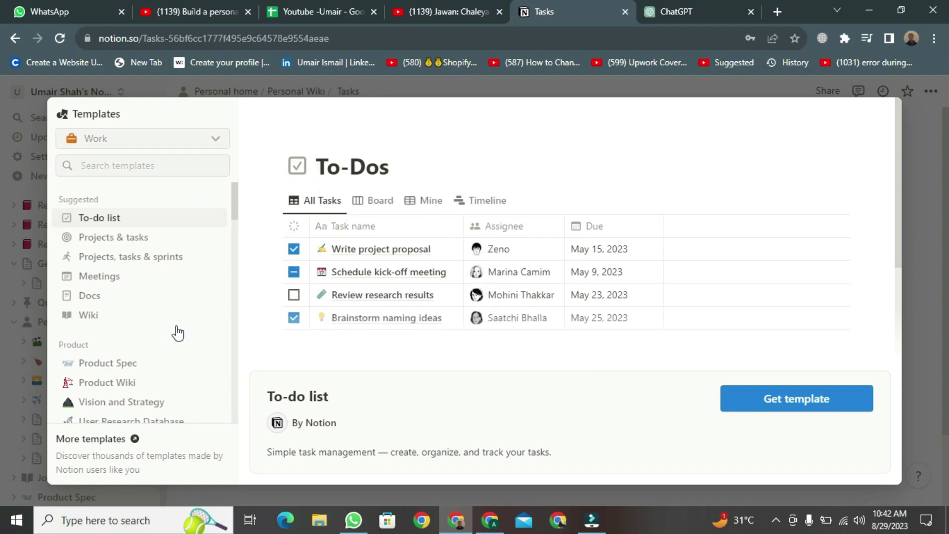
Step: Scroll through the template categories such as Work, School, Personal and Wiki
scroll(163, 350, down, 10)
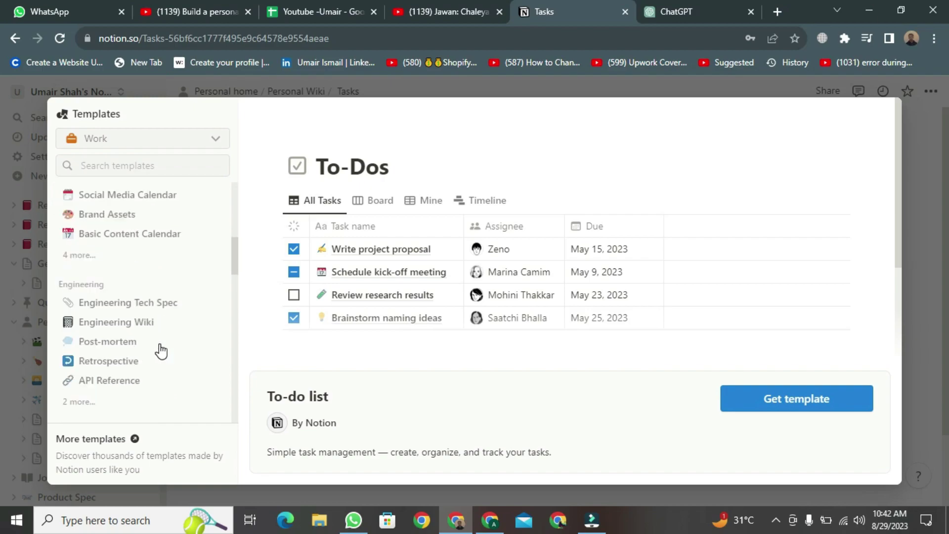
scroll(161, 351, down, 2)
scroll(161, 350, up, 4)
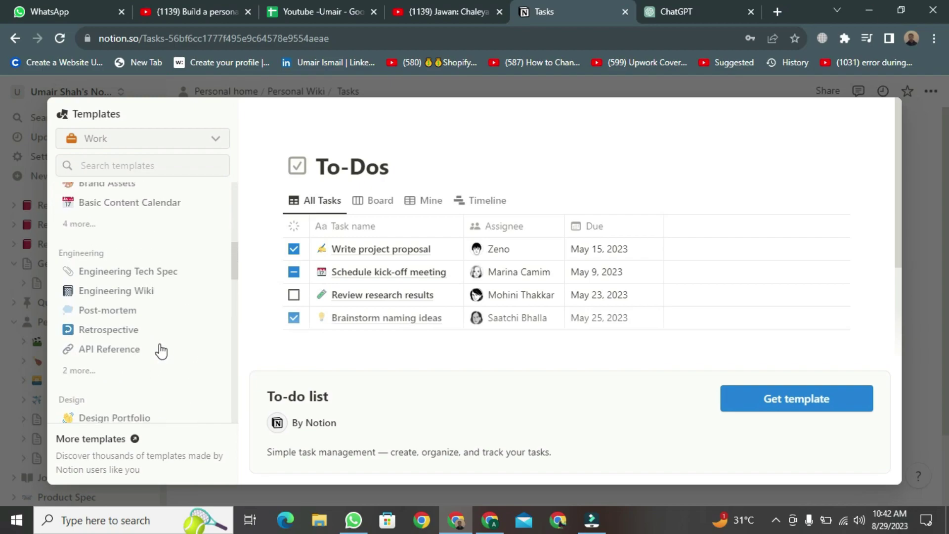
scroll(161, 351, down, 1)
scroll(161, 351, down, 2)
scroll(161, 350, up, 5)
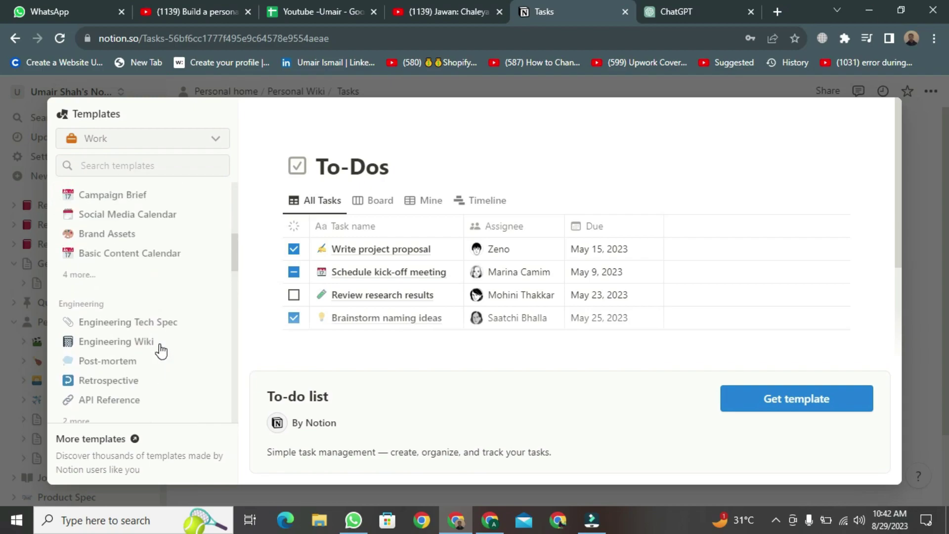
scroll(162, 351, down, 1)
scroll(161, 351, down, 3)
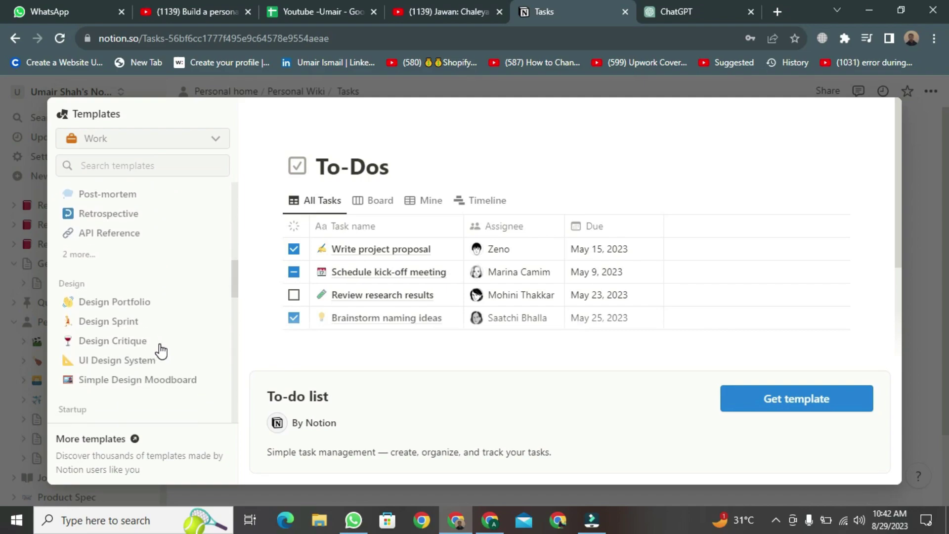
scroll(161, 351, up, 3)
scroll(161, 351, down, 2)
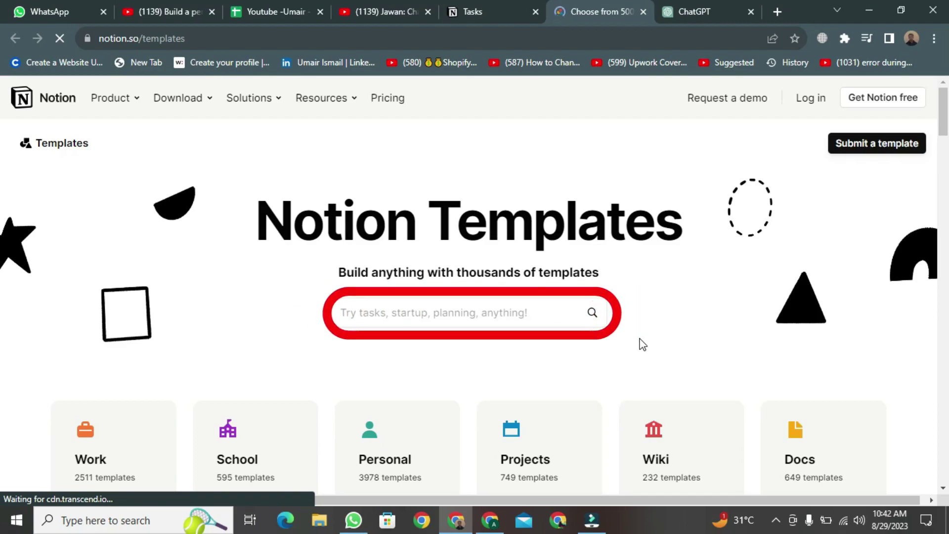
Step: Search the Notion templates site, then return to the Tasks tab's To-do list template preview
click(466, 313)
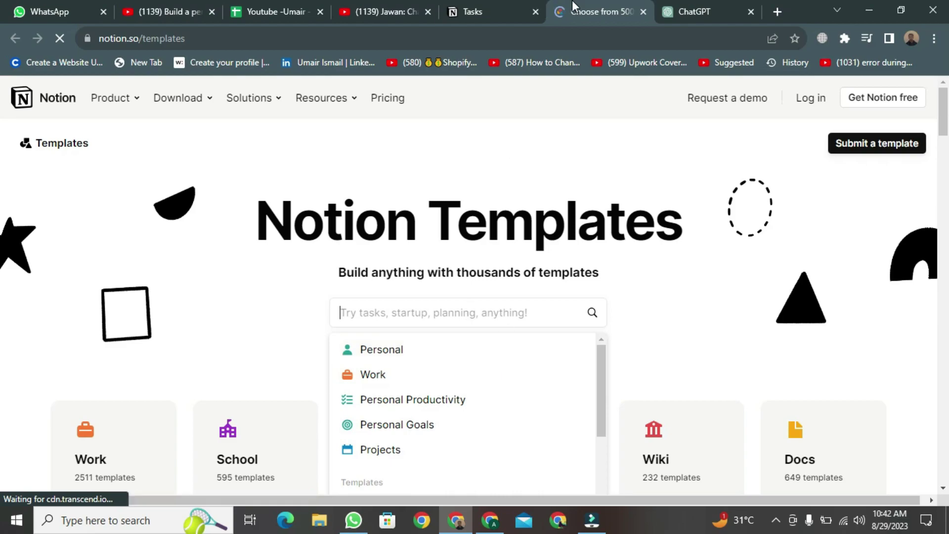
click(467, 7)
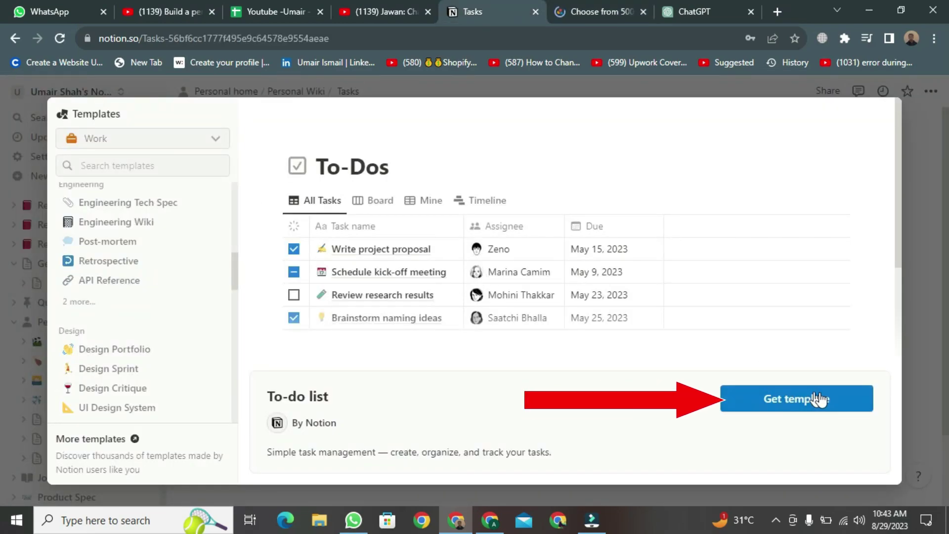
Step: Apply the To-do list template, turning Tasks into an All tasks table with three sample tasks
click(781, 414)
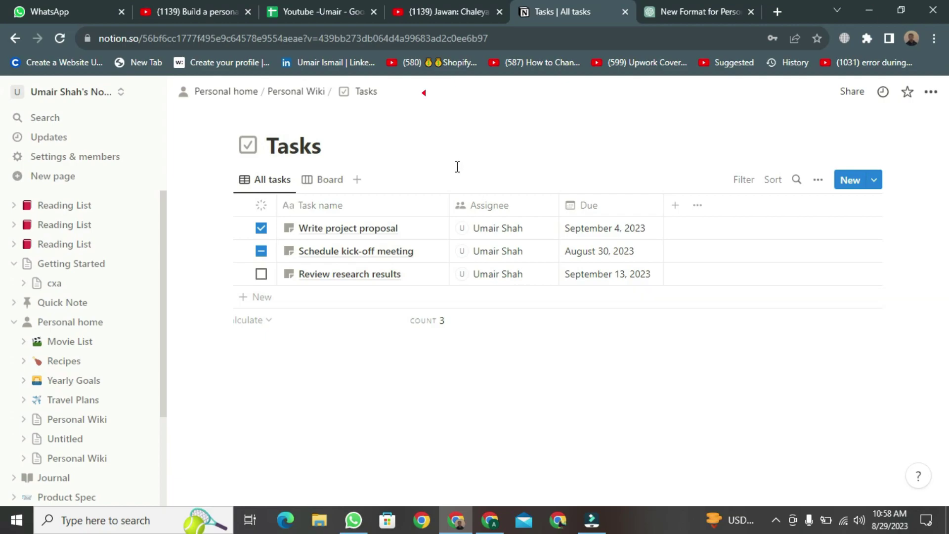
Step: Go to Personal Wiki and set a James Webb telescope image as its cover
click(301, 92)
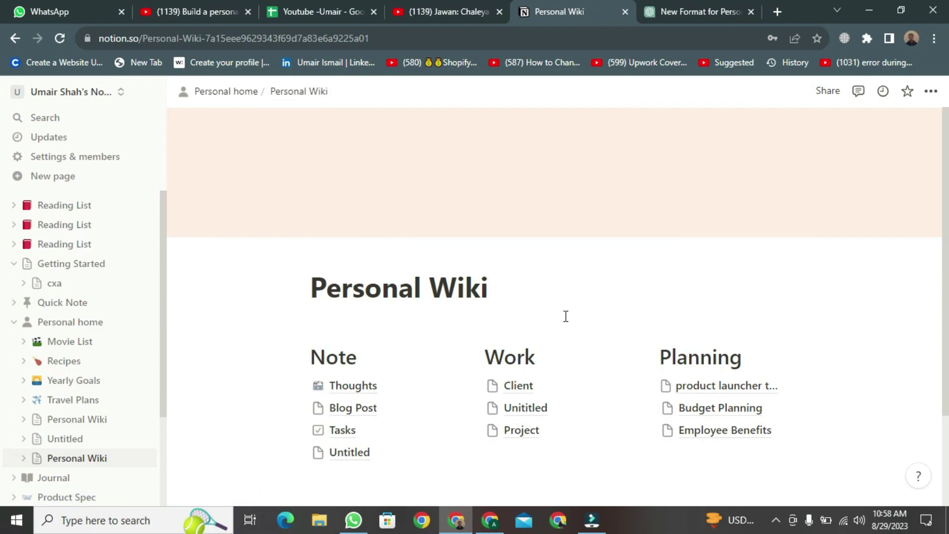
mouse_move(597, 225)
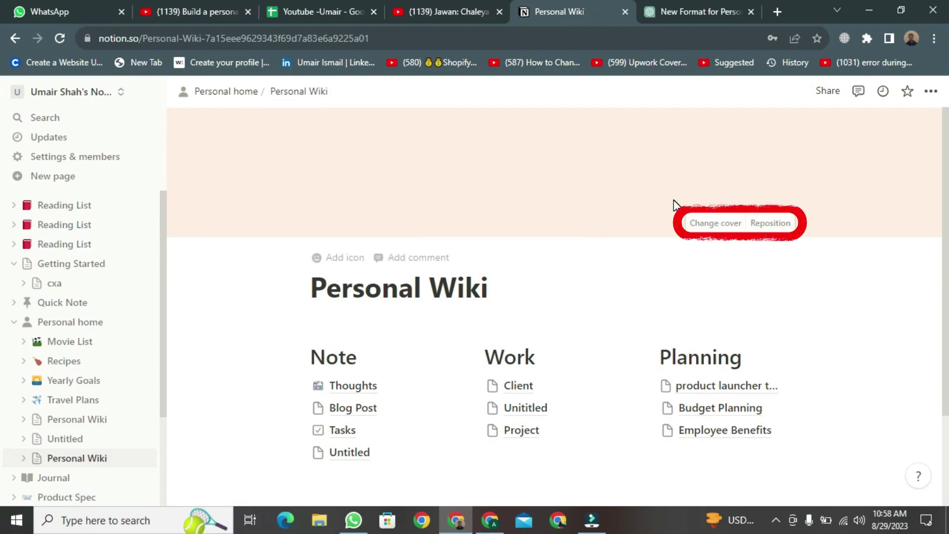
click(718, 223)
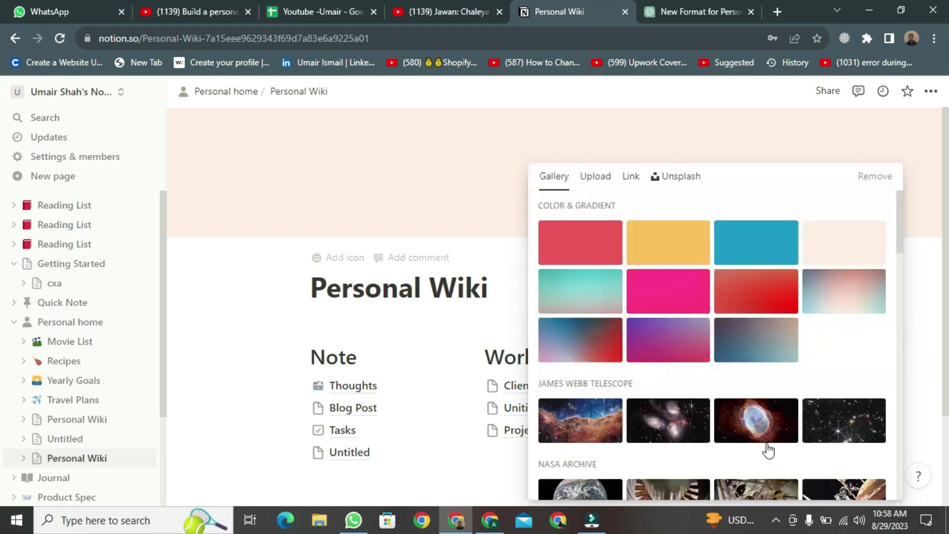
click(840, 439)
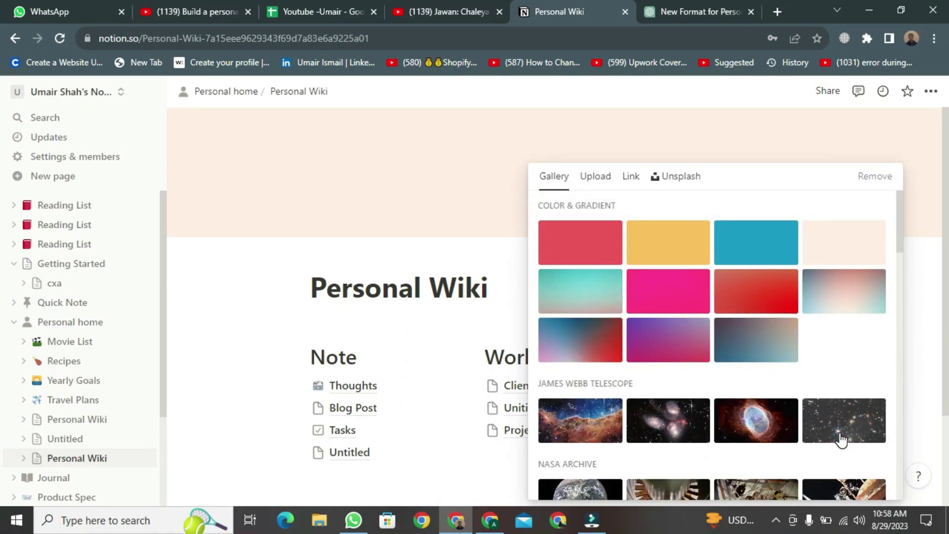
click(287, 322)
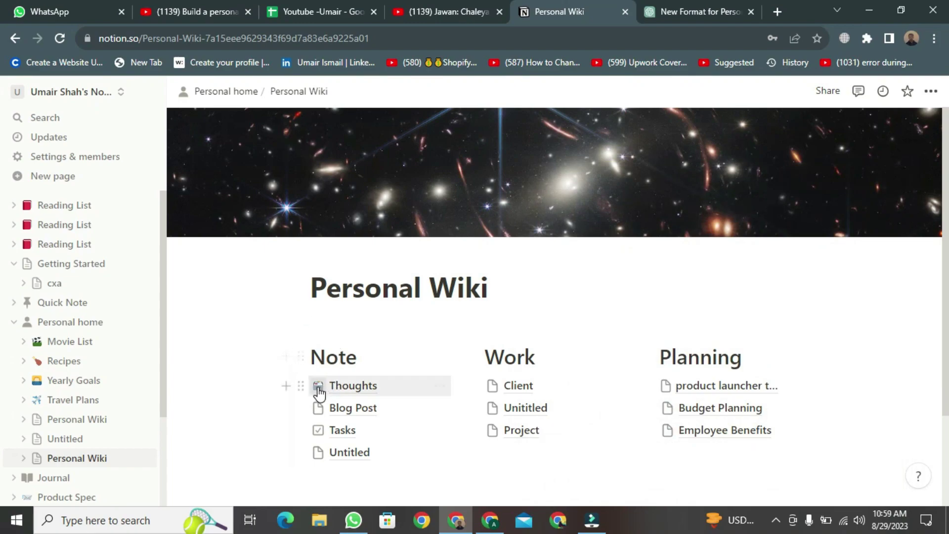
Step: Give the Thoughts link the cloud emoji icon
click(318, 387)
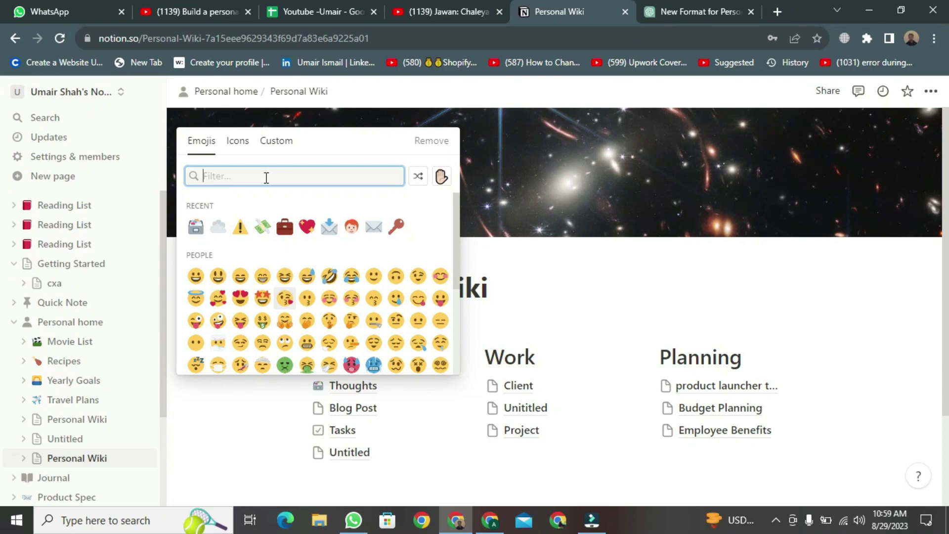
text(clo)
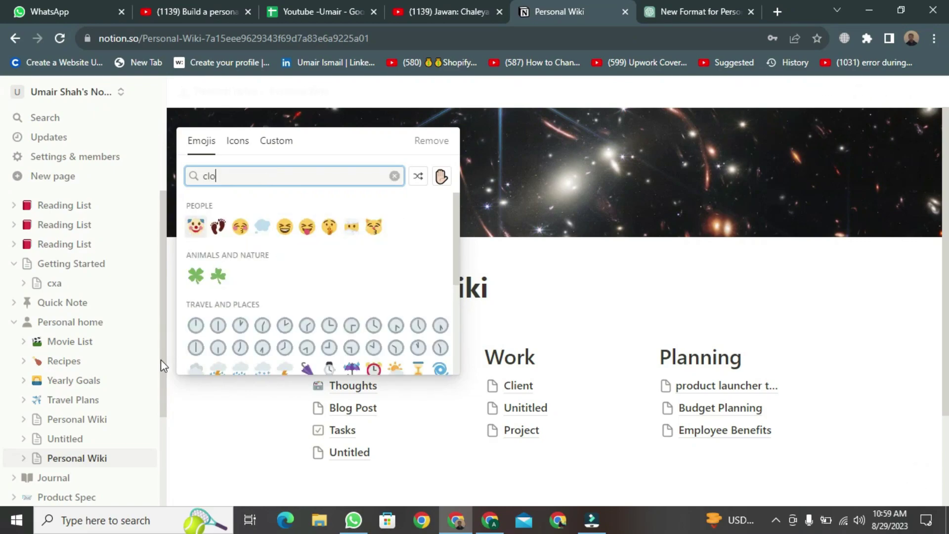
click(195, 372)
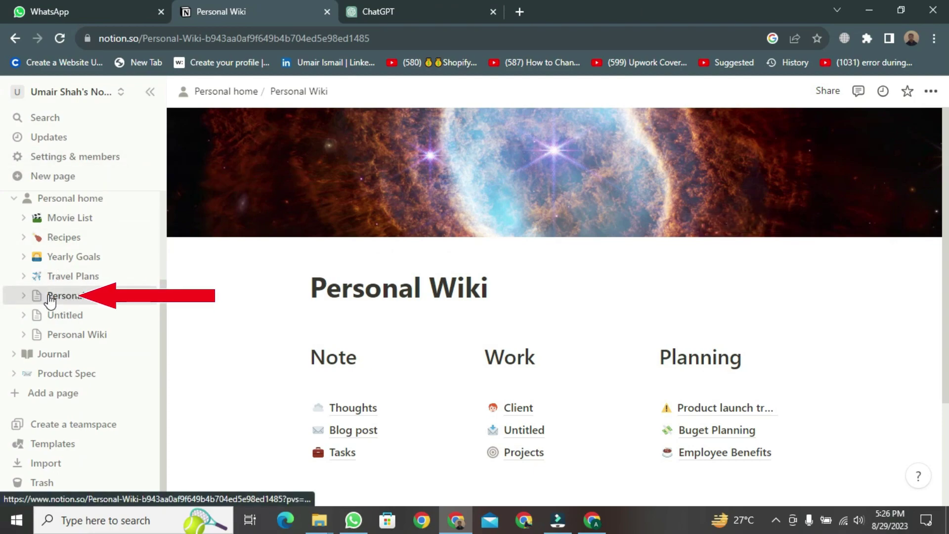
Step: Expand Personal Wiki in the sidebar to show its nested sub-pages
click(25, 296)
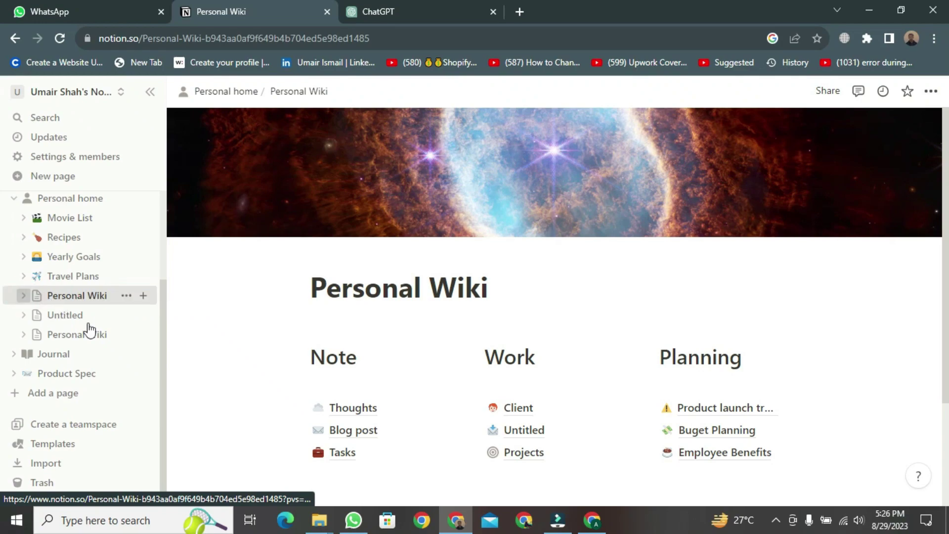
scroll(89, 329, down, 3)
scroll(89, 329, up, 2)
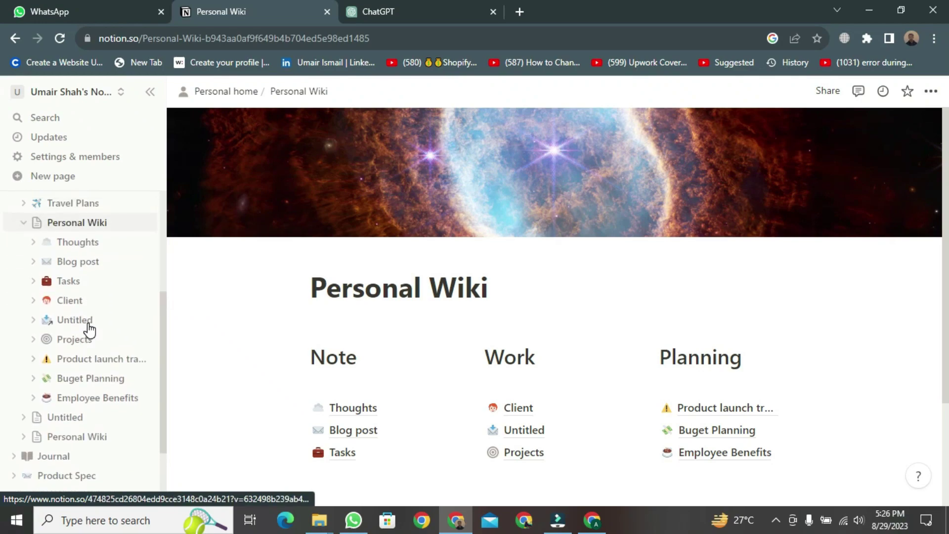
scroll(89, 328, down, 1)
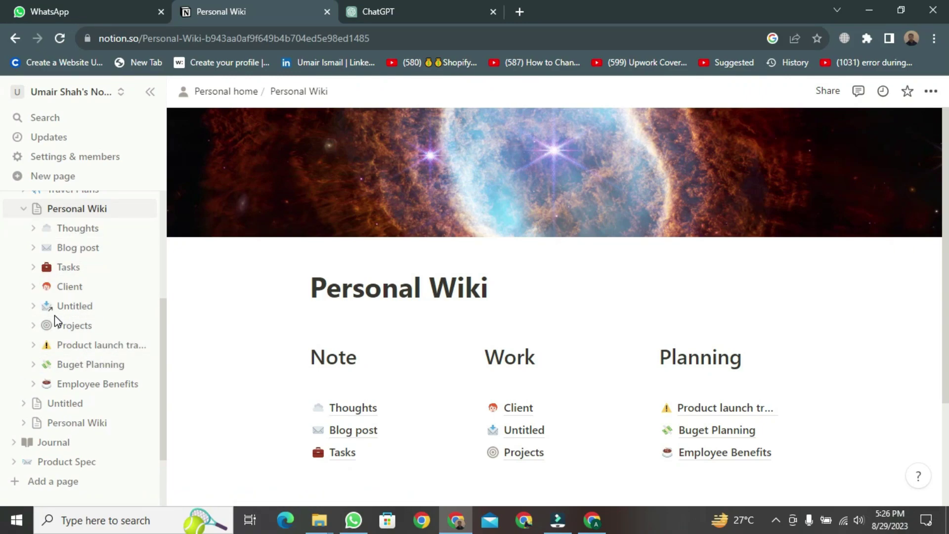
Step: Open the Projects sub-page and scroll sideways across its contents
click(93, 328)
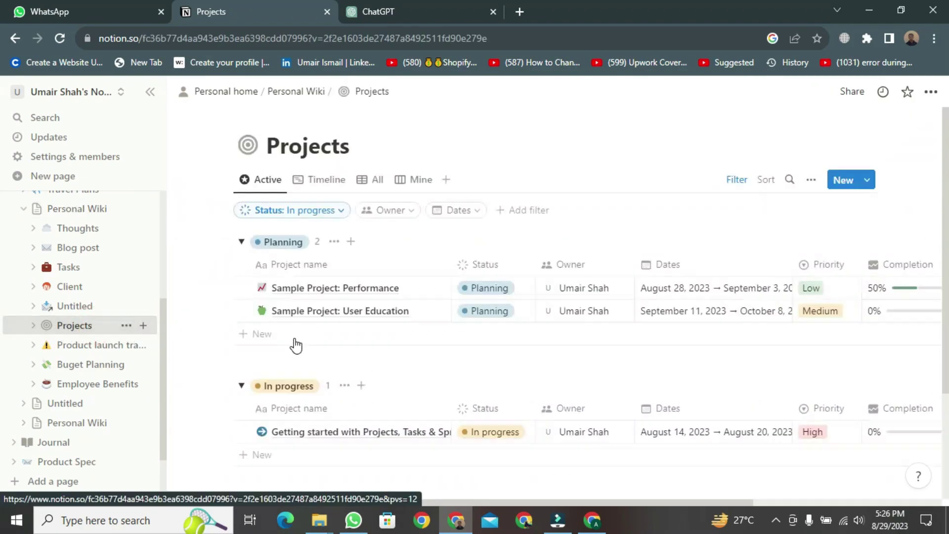
scroll(690, 315, right, 2)
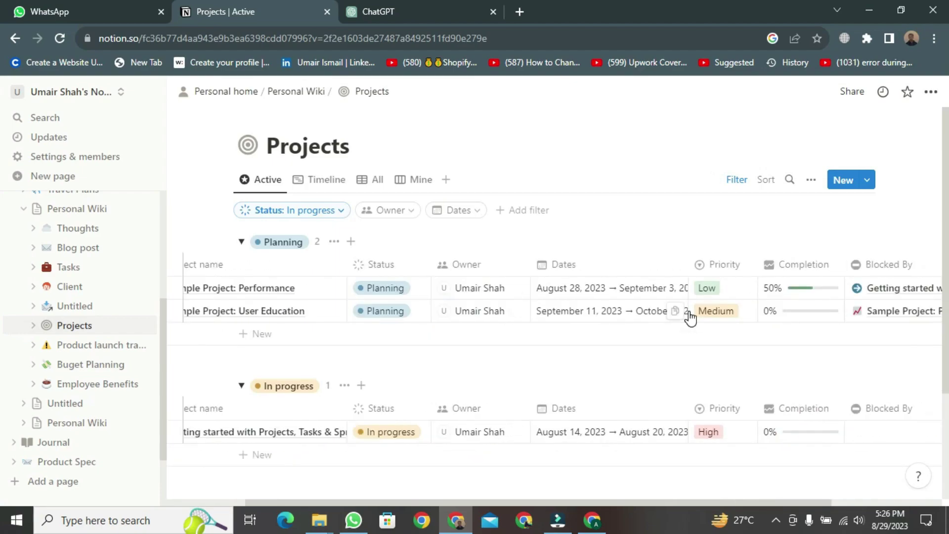
scroll(690, 318, right, 3)
scroll(691, 318, left, 5)
scroll(690, 318, right, 1)
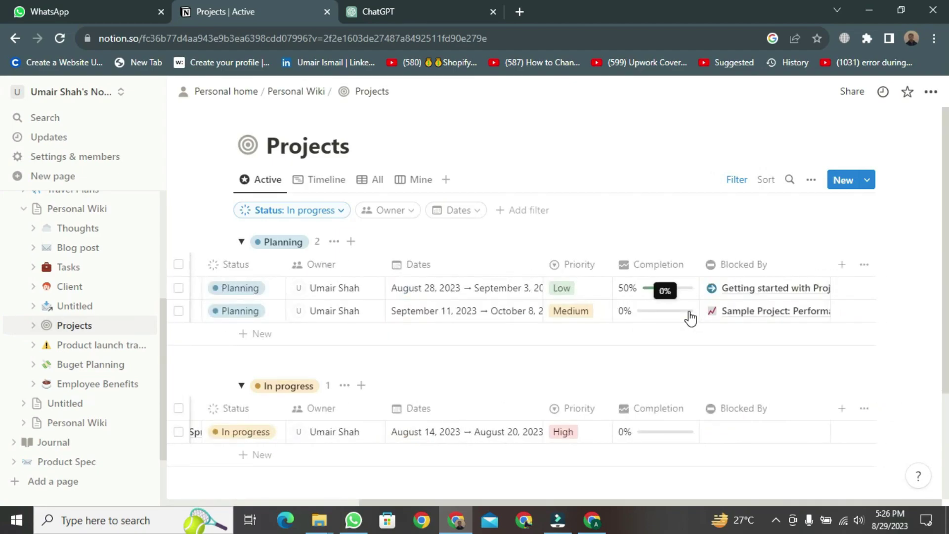
scroll(691, 317, left, 5)
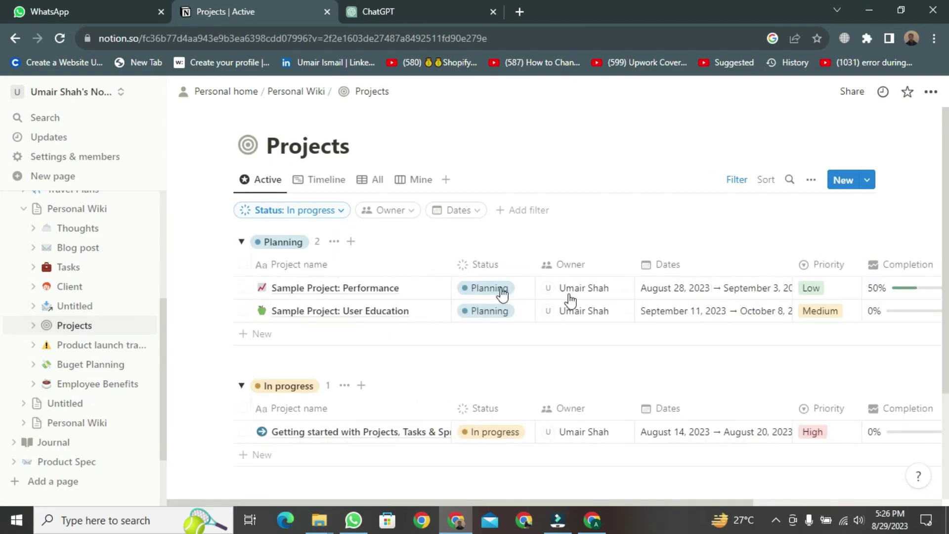
Step: Open Employee Benefits, then the Product launch tracker database with its launch stages
click(82, 385)
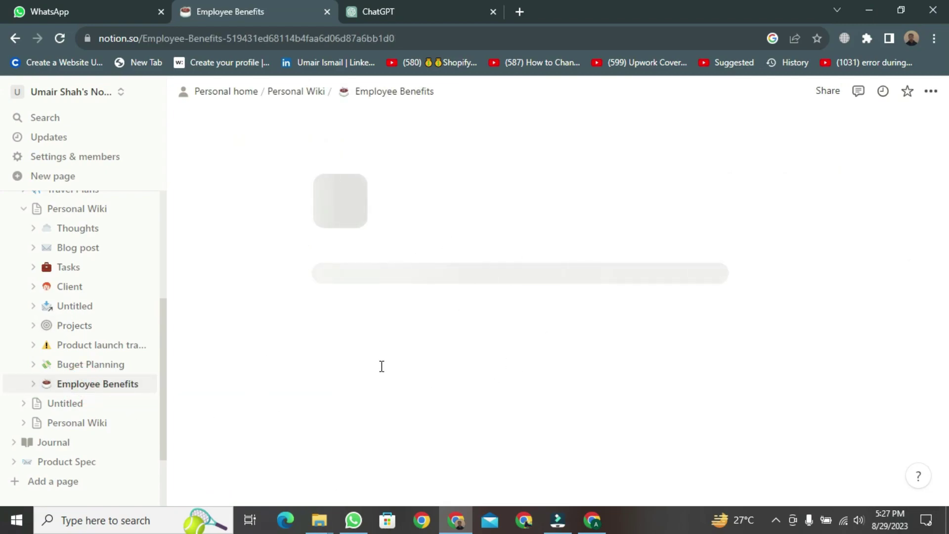
scroll(448, 371, down, 10)
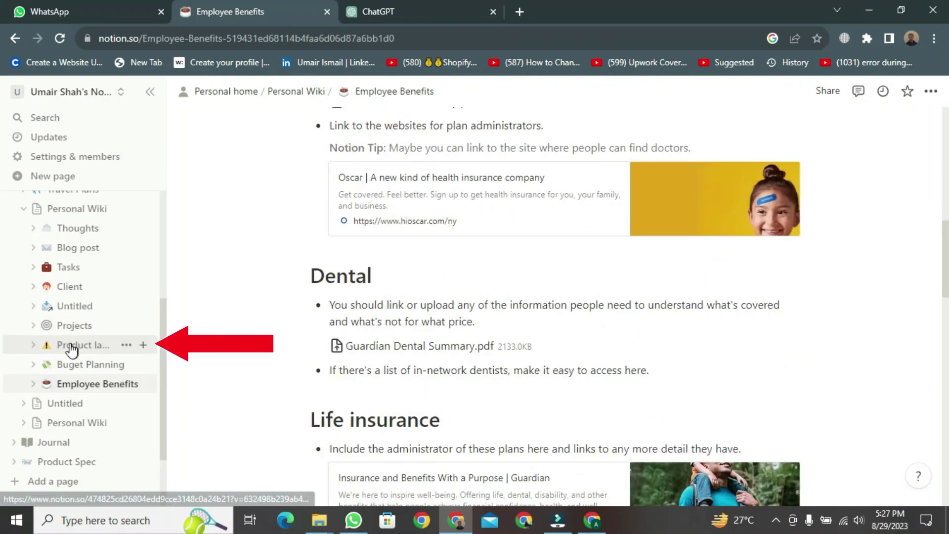
click(80, 347)
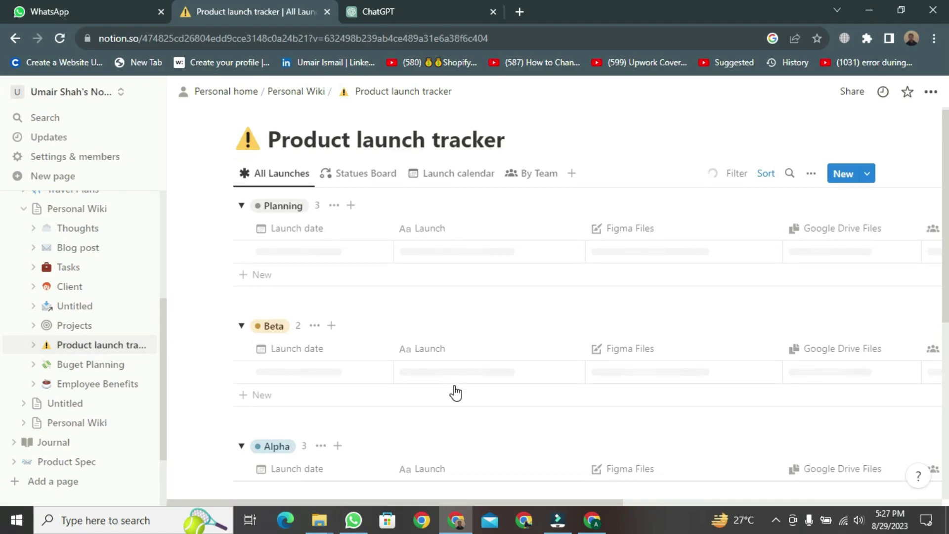
scroll(455, 390, down, 2)
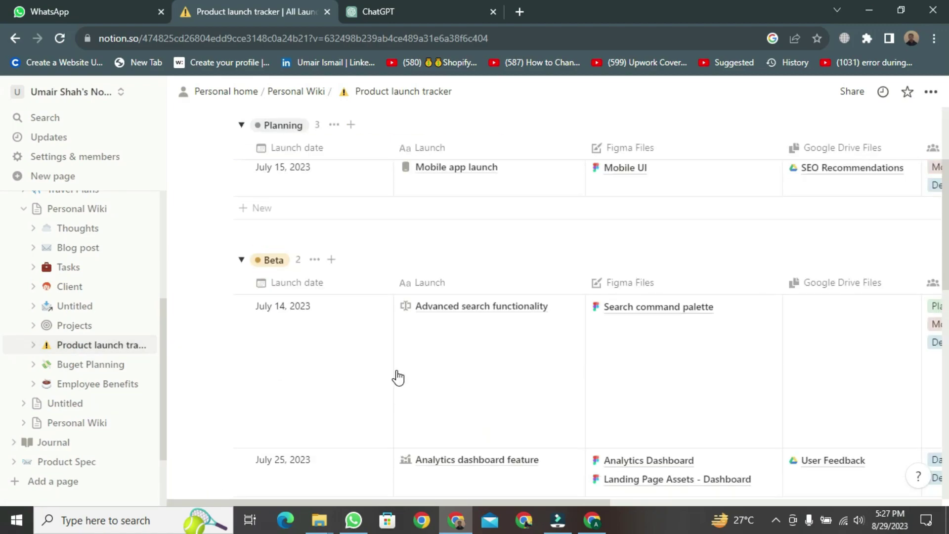
scroll(373, 367, up, 2)
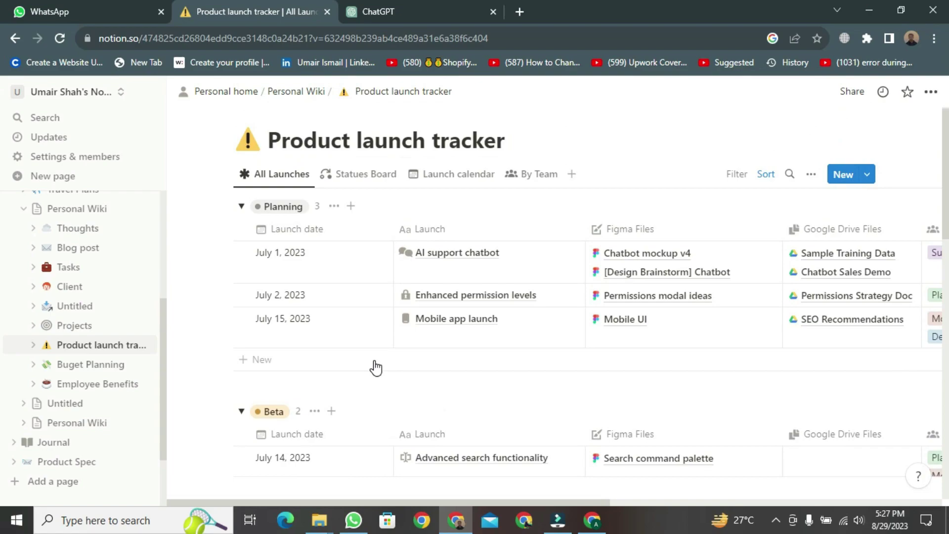
Step: Return to Personal Wiki and switch it to the Serif style with Full width on
click(87, 211)
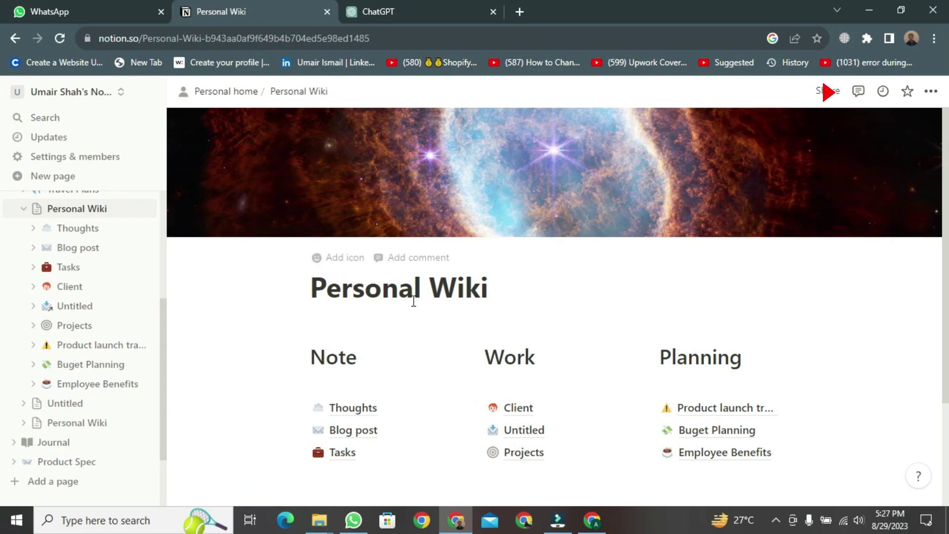
click(930, 93)
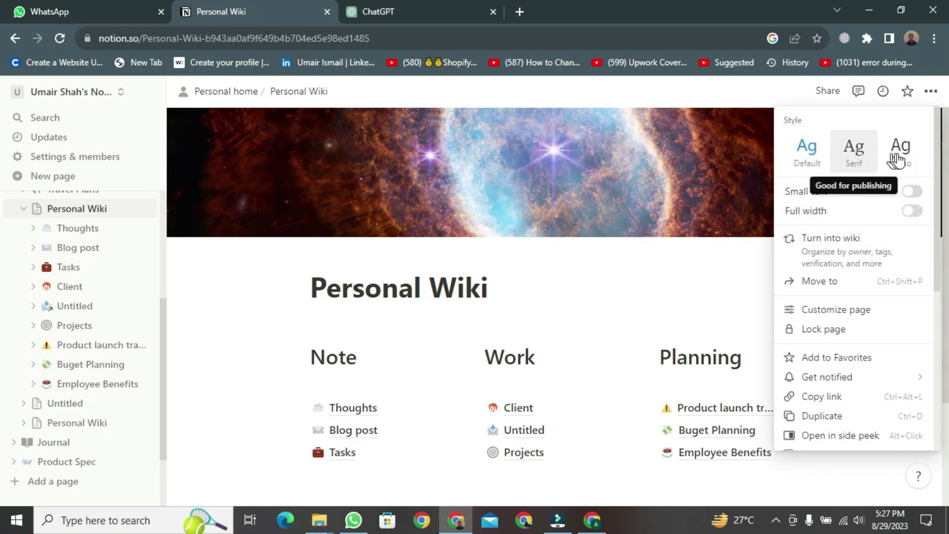
click(867, 158)
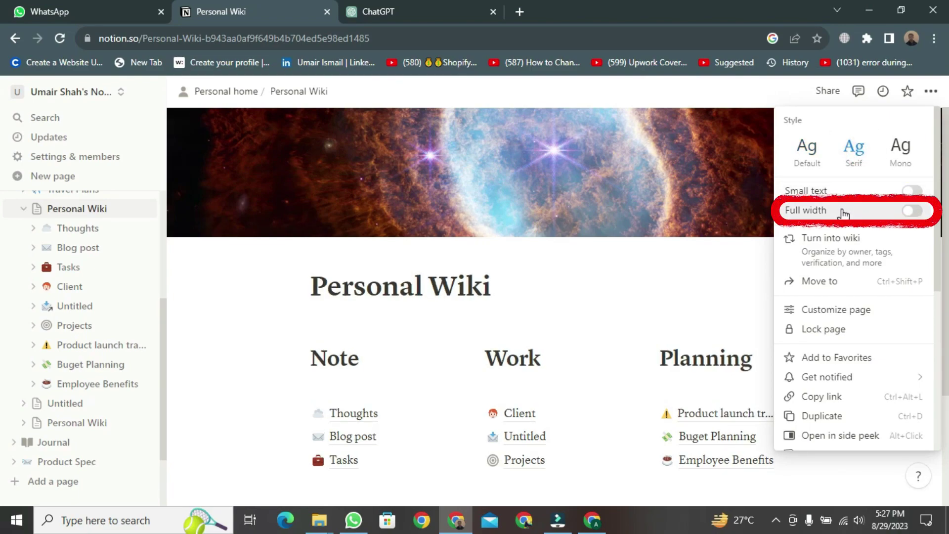
click(863, 213)
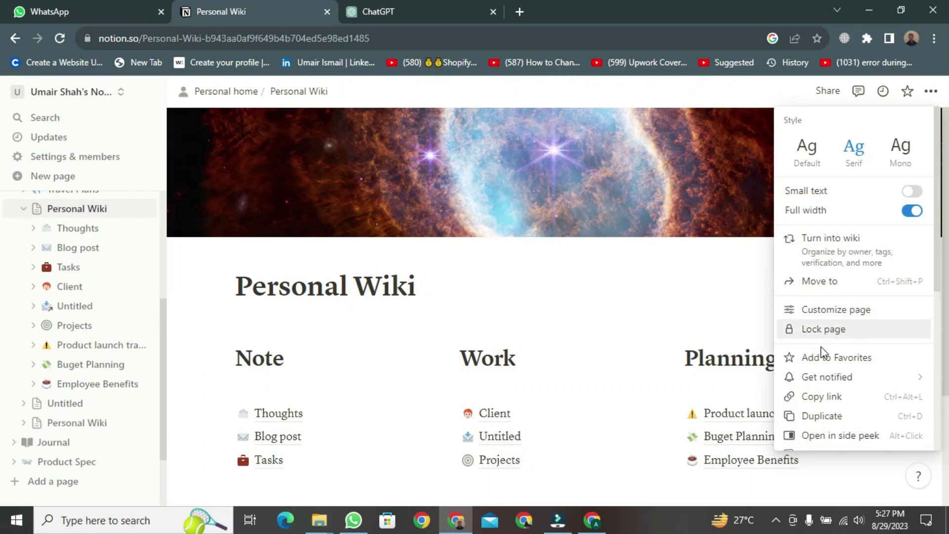
scroll(823, 352, down, 1)
scroll(823, 352, down, 4)
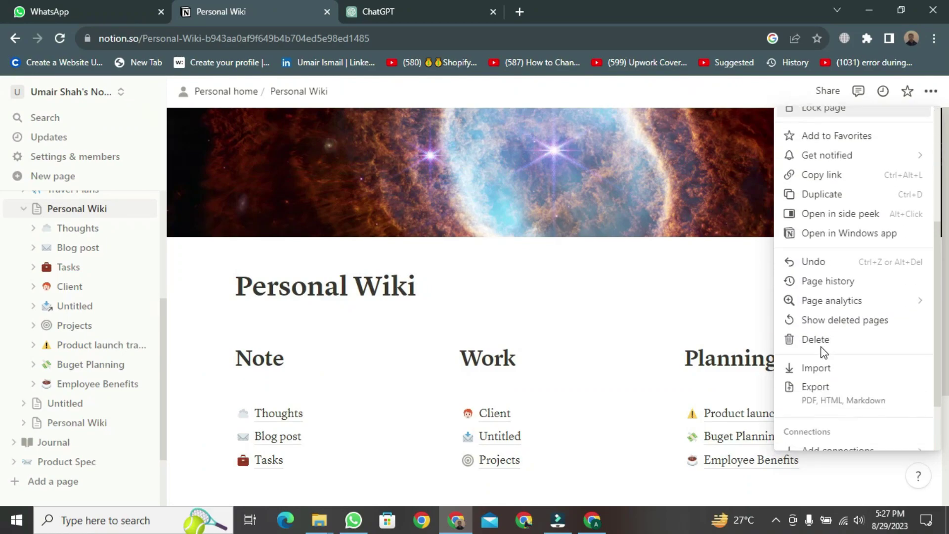
Step: Close the page options menu and star Personal Wiki so it appears under Favorites
click(720, 293)
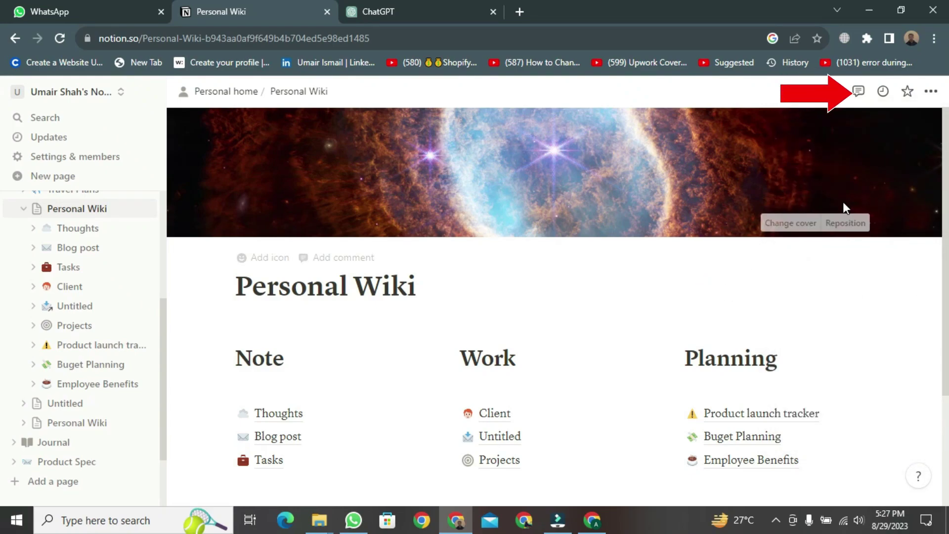
click(908, 92)
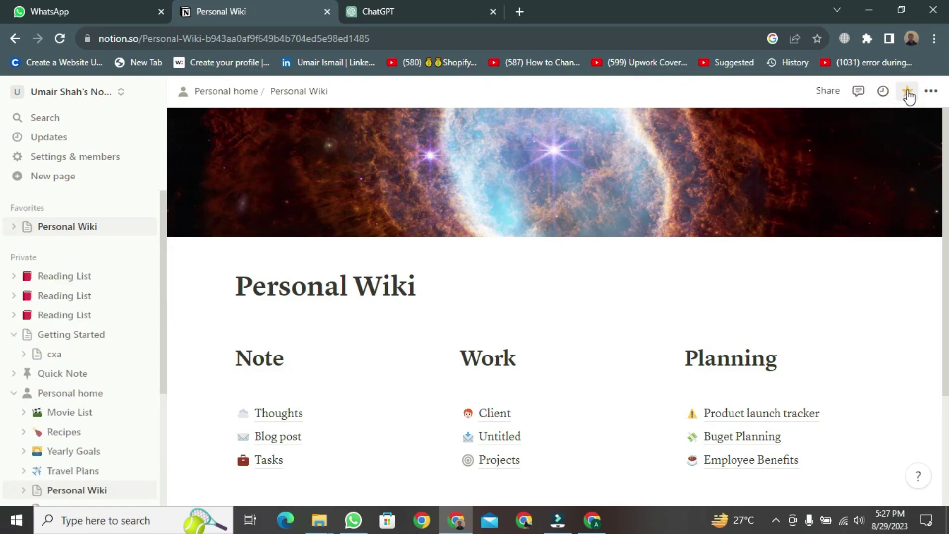